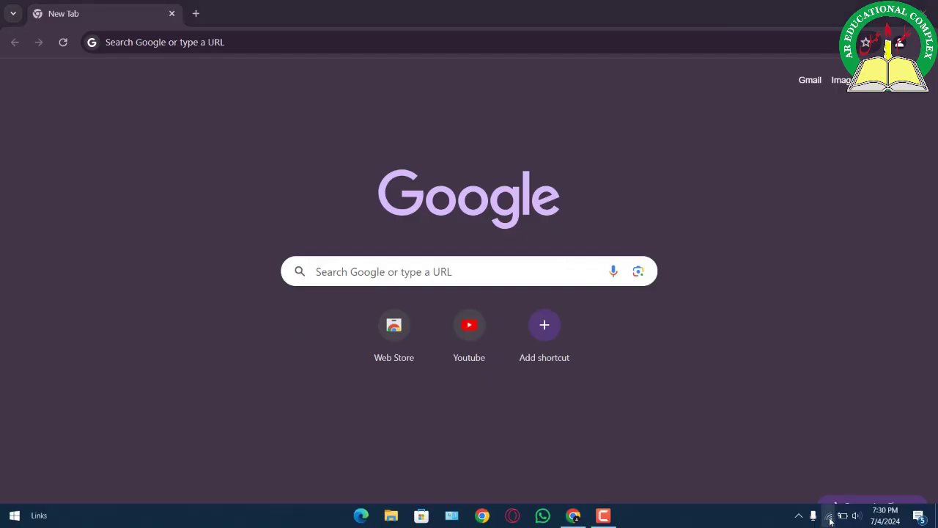
# Step: Connect the computer to the open Xiaomi_36CC_C933 Wi-Fi network instead of Banyan Tree
pyautogui.click(828, 516)
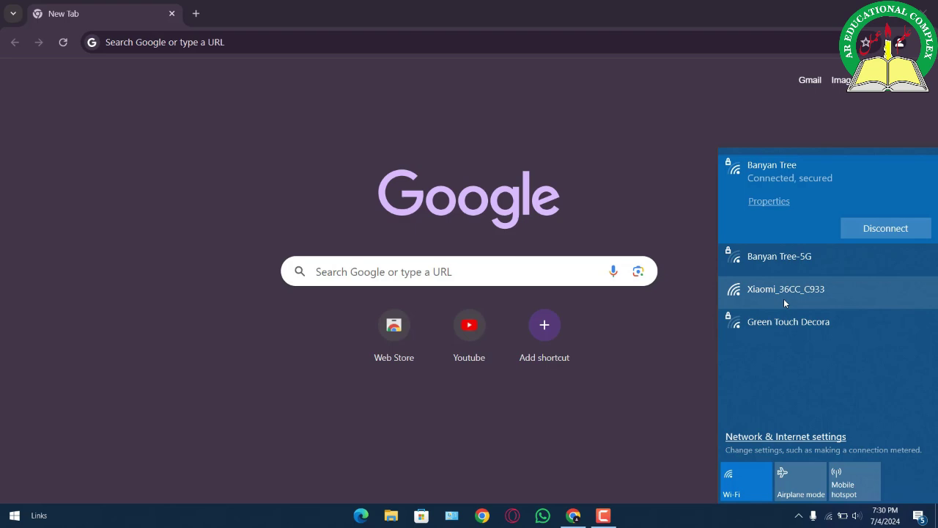
pyautogui.click(784, 299)
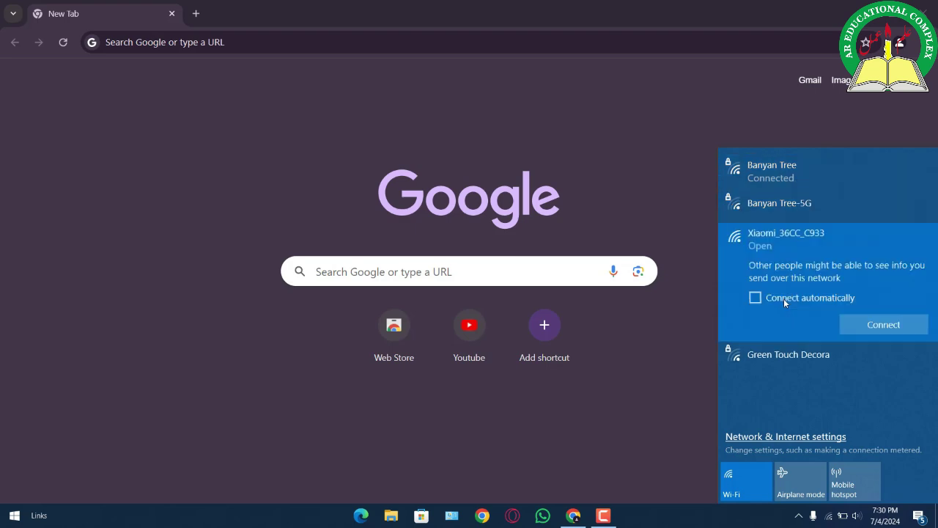
pyautogui.click(857, 318)
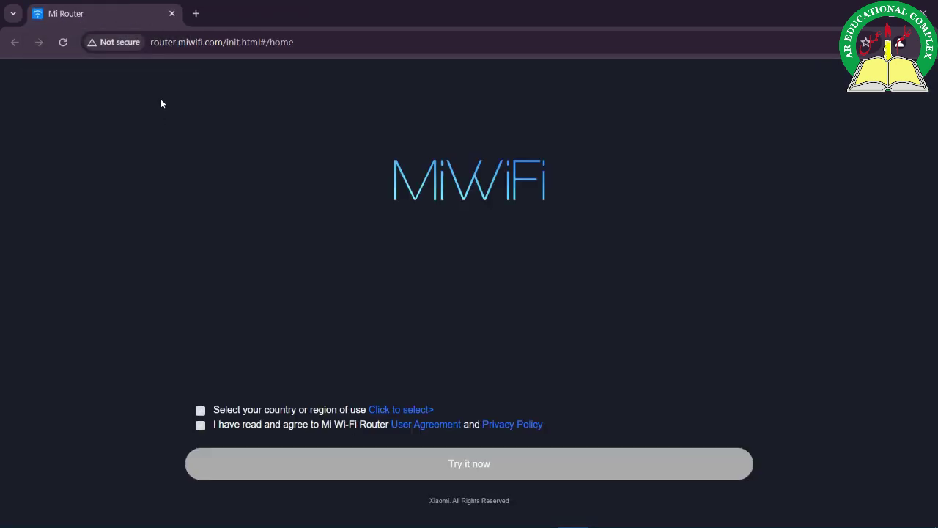
# Step: Open a new Chrome tab and enter the router address 192.168.31.1
pyautogui.click(196, 15)
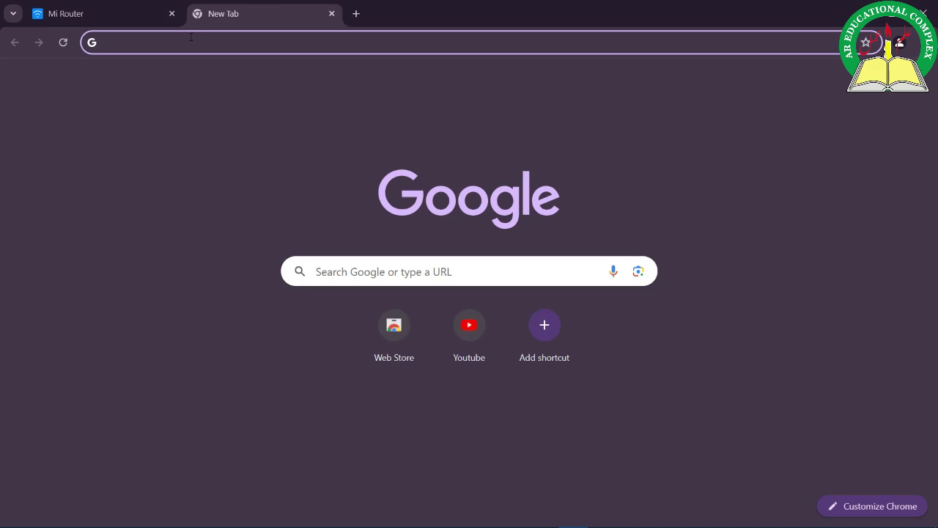
pyautogui.click(190, 37)
pyautogui.write('19')
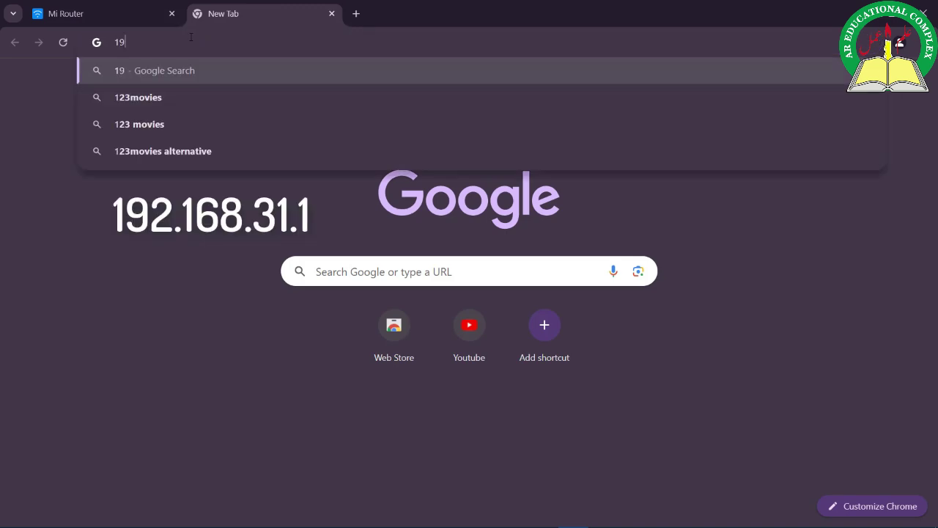
pyautogui.write('2.168.3')
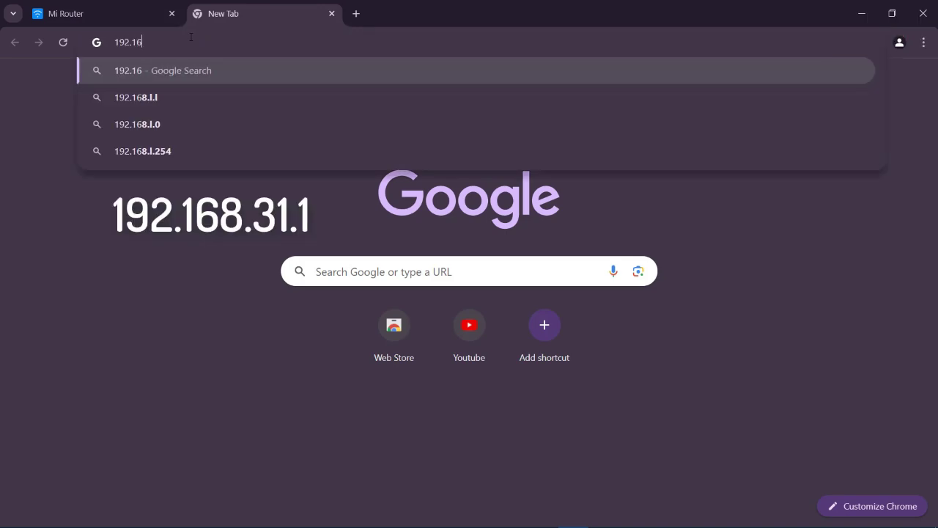
pyautogui.write('1.1/init.html#/home')
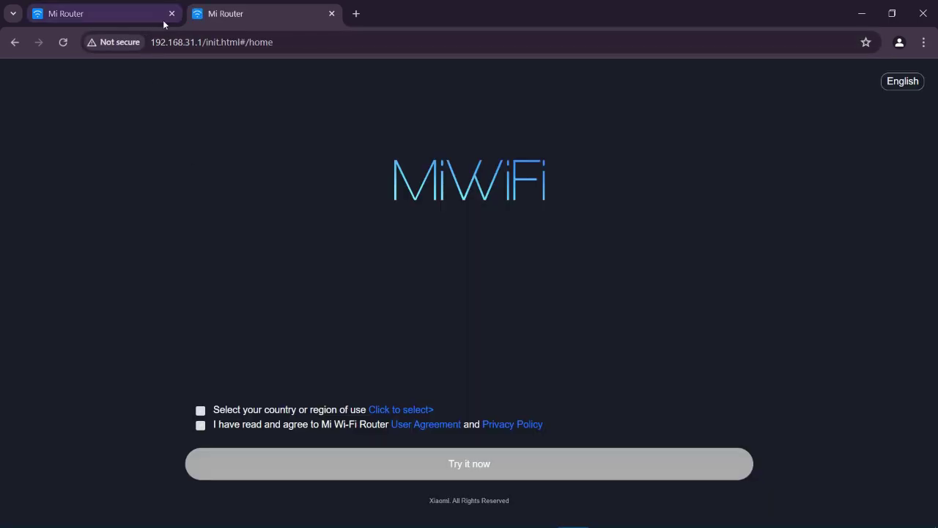
# Step: Close the duplicate router tab, then search the country list for 'pakis' and clear the search
pyautogui.click(171, 13)
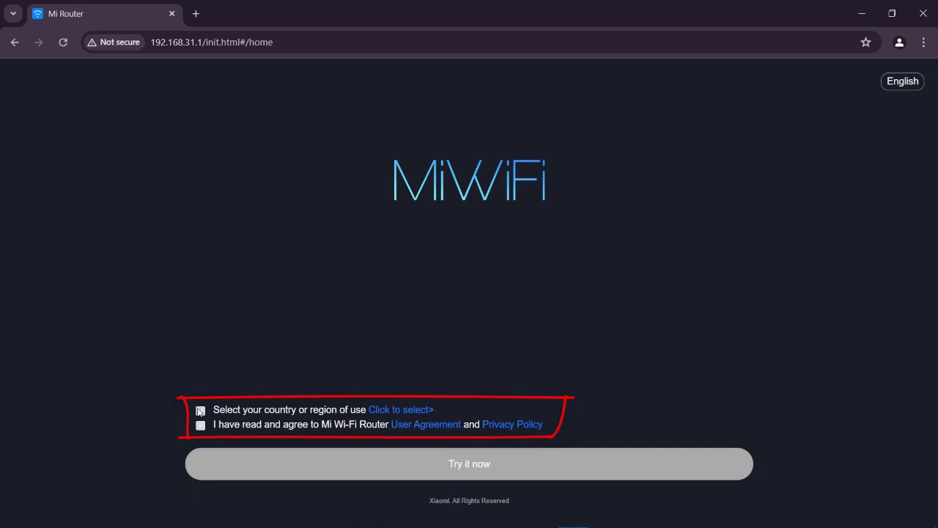
pyautogui.click(386, 411)
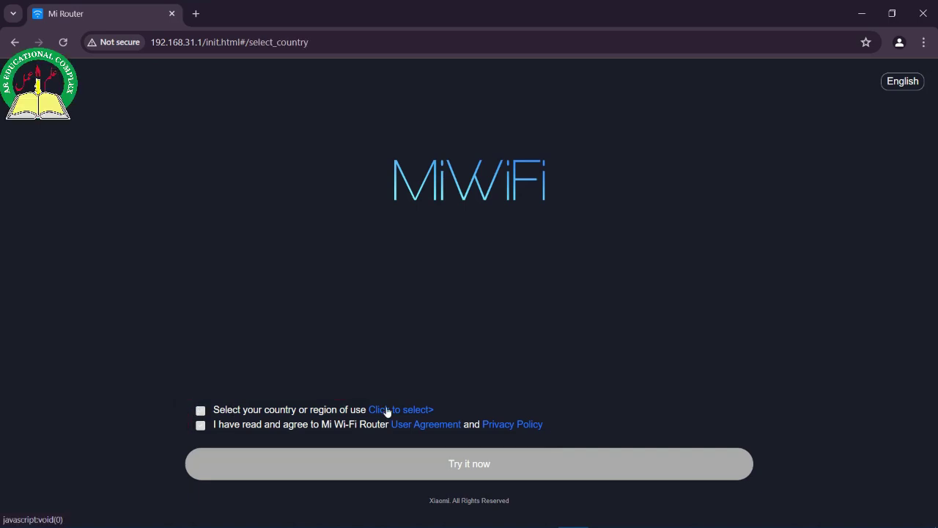
pyautogui.click(297, 132)
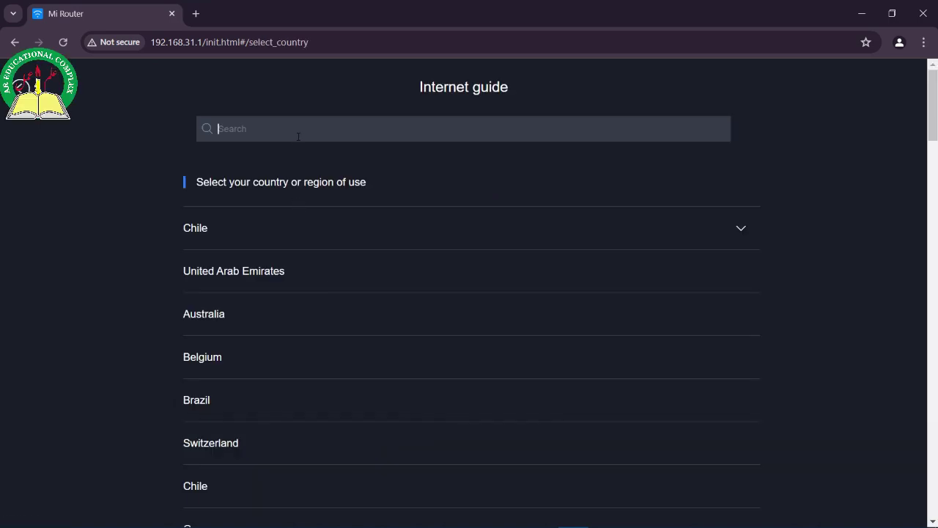
pyautogui.write('pakis')
pyautogui.hotkey('ctrl', 'BackSpace')
# Step: Scroll down the country list and select Turkey as the country of use
pyautogui.scroll(-4, 221, 387)
pyautogui.scroll(-2, 221, 387)
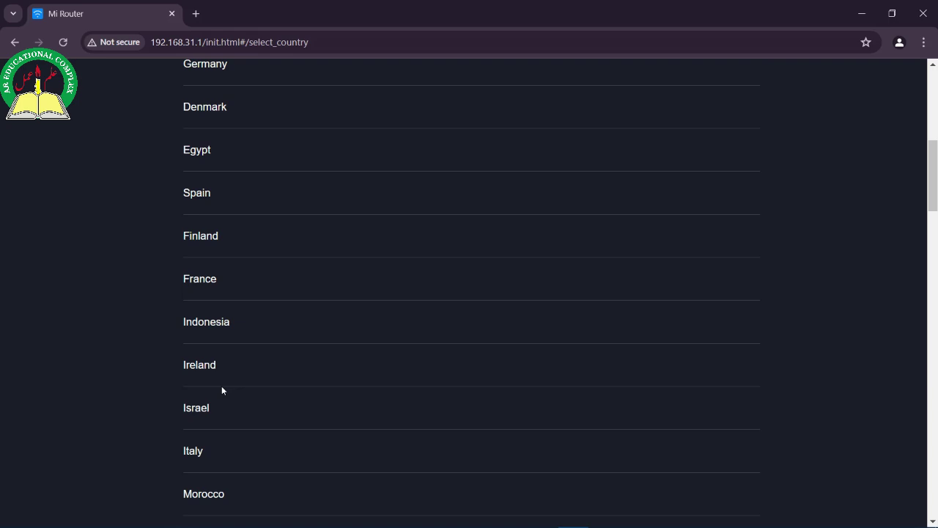
pyautogui.scroll(-4, 236, 325)
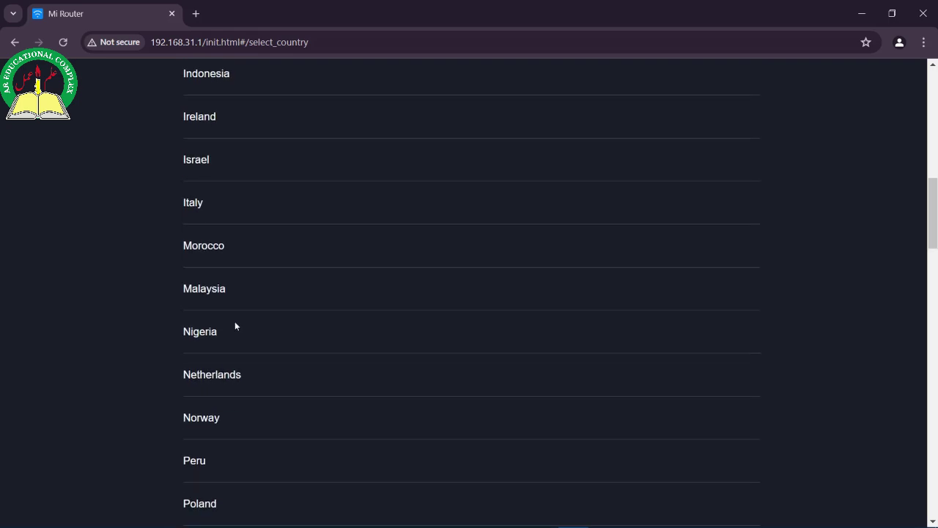
pyautogui.scroll(-4, 236, 326)
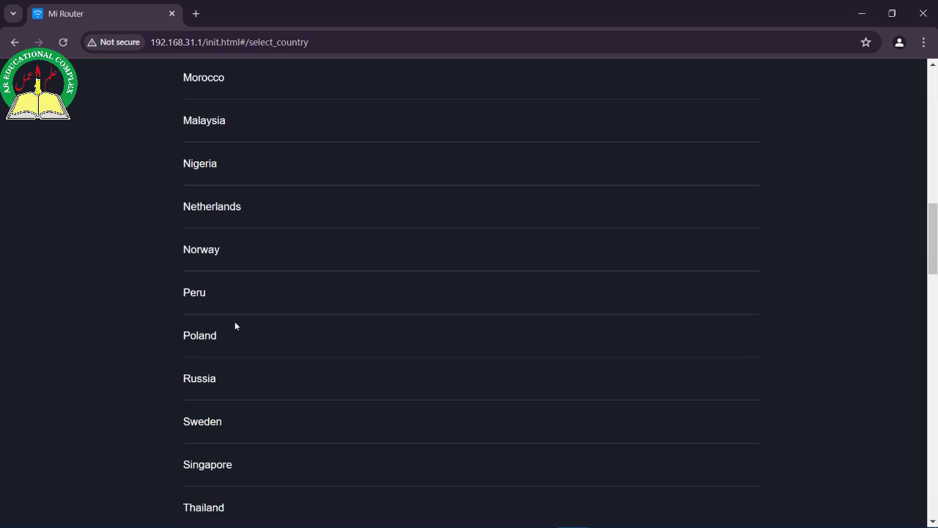
pyautogui.scroll(-2, 235, 325)
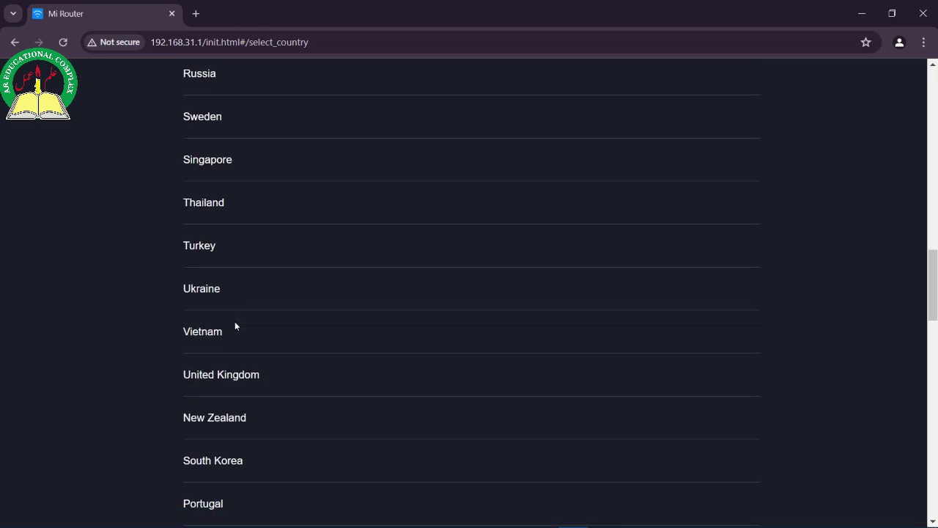
pyautogui.click(252, 262)
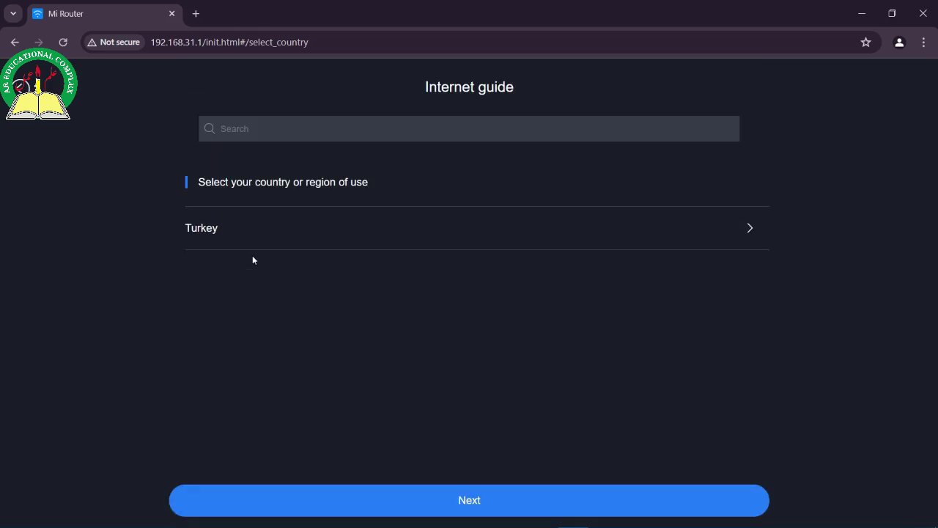
# Step: Confirm Turkey, accept the user agreement and privacy policy, and start the router setup
pyautogui.click(304, 506)
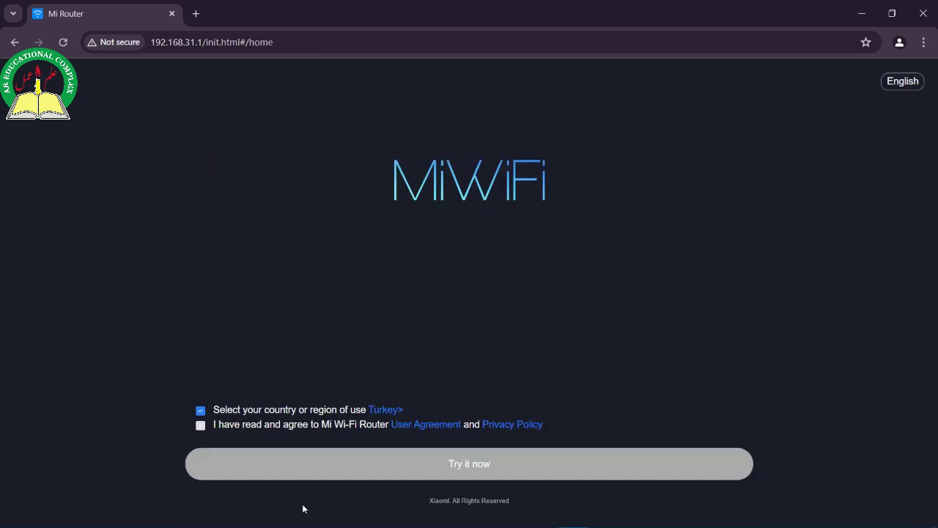
pyautogui.click(205, 428)
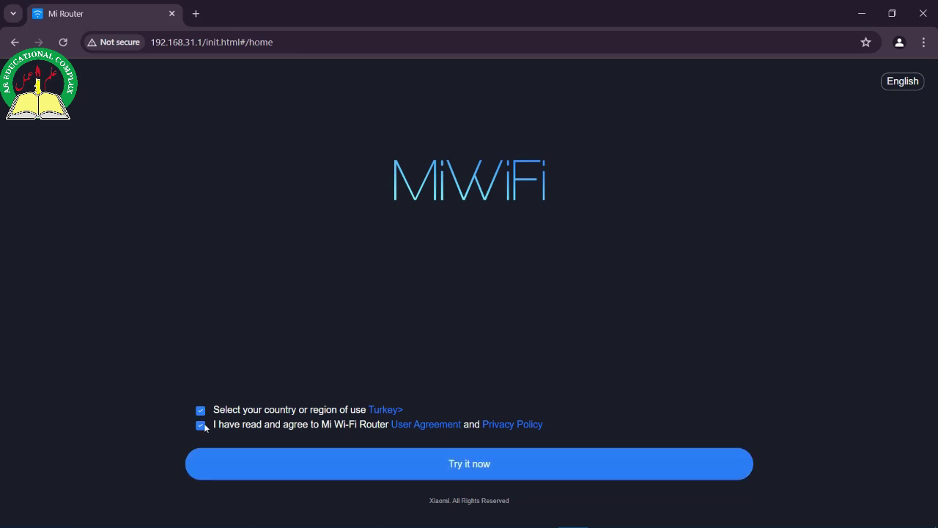
pyautogui.click(284, 463)
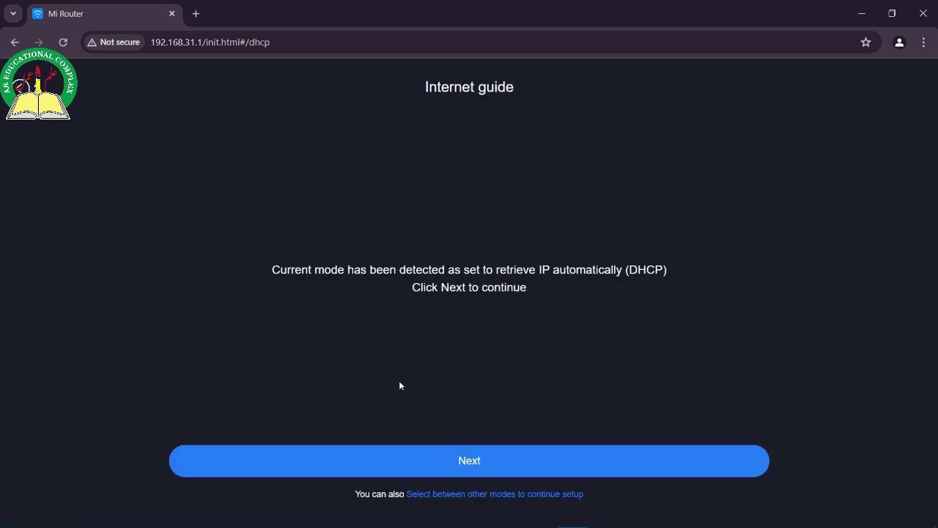
# Step: Keep DHCP mode, rename the Wi-Fi to 'Cafe Green House' and enter a Wi-Fi password
pyautogui.click(386, 470)
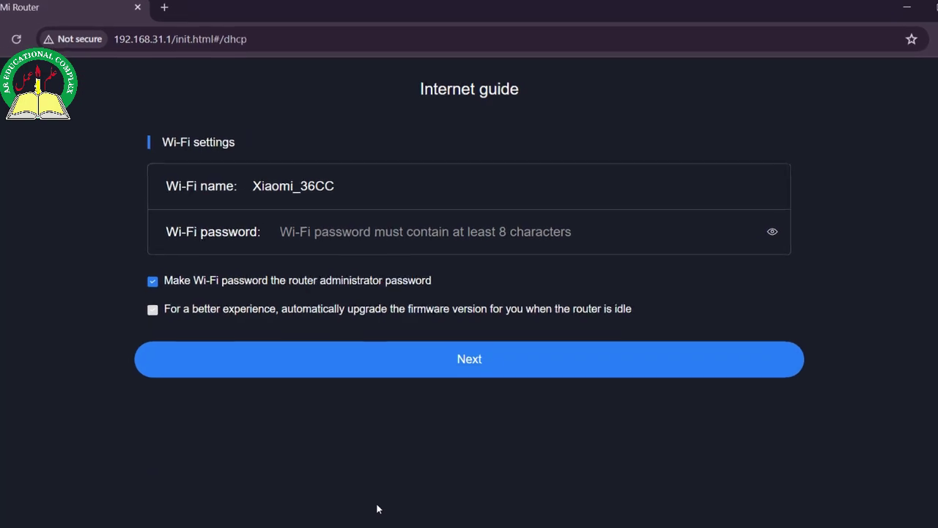
pyautogui.click(316, 213)
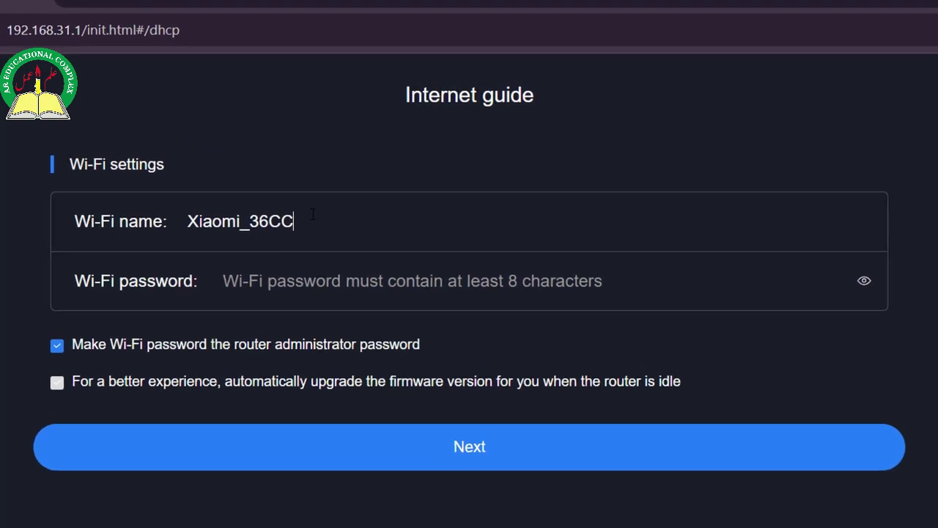
pyautogui.press('BackSpace')
pyautogui.press('BackSpace')
pyautogui.press('BackSpace')
pyautogui.press('BackSpace')
pyautogui.press('BackSpace')
pyautogui.press('BackSpace')
pyautogui.press('BackSpace')
pyautogui.press('BackSpace')
pyautogui.press('BackSpace')
pyautogui.press('BackSpace')
pyautogui.press('BackSpace')
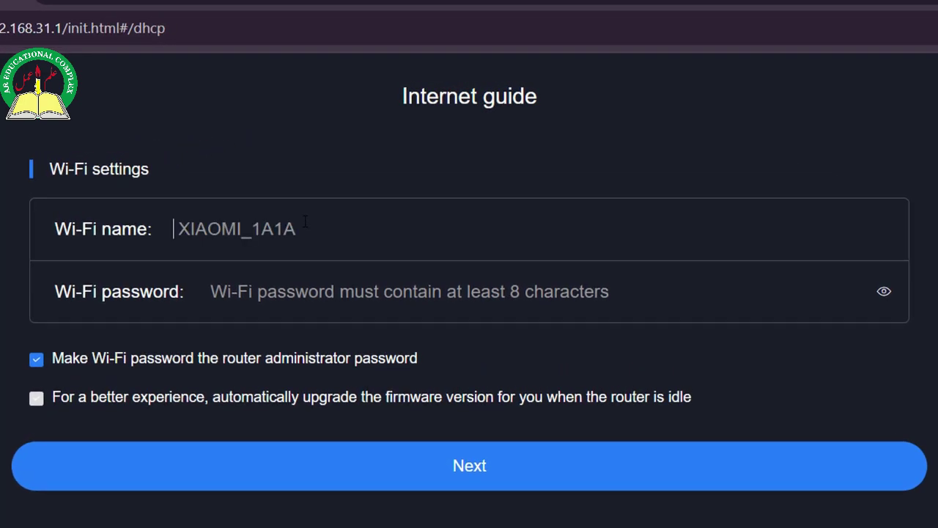
pyautogui.write('Ca')
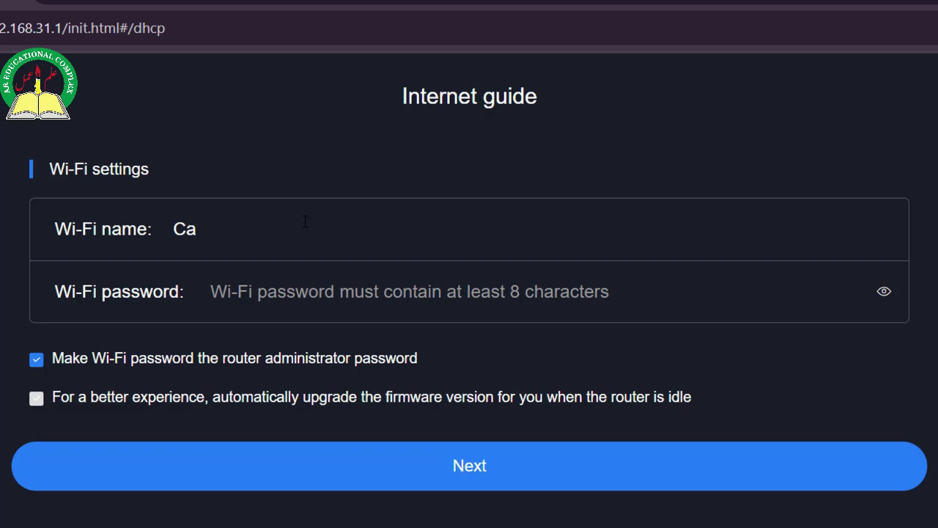
pyautogui.write('fe Green ')
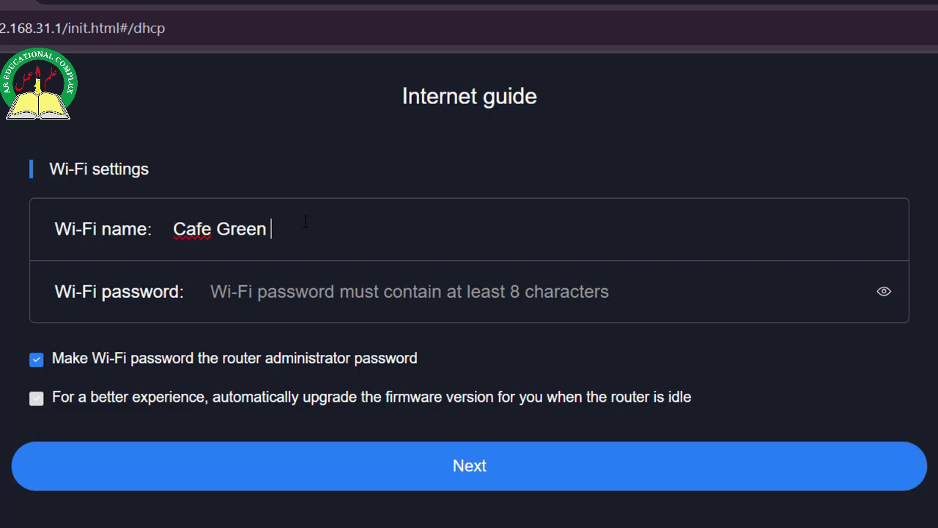
pyautogui.write('House')
pyautogui.click(302, 278)
pyautogui.write('1234')
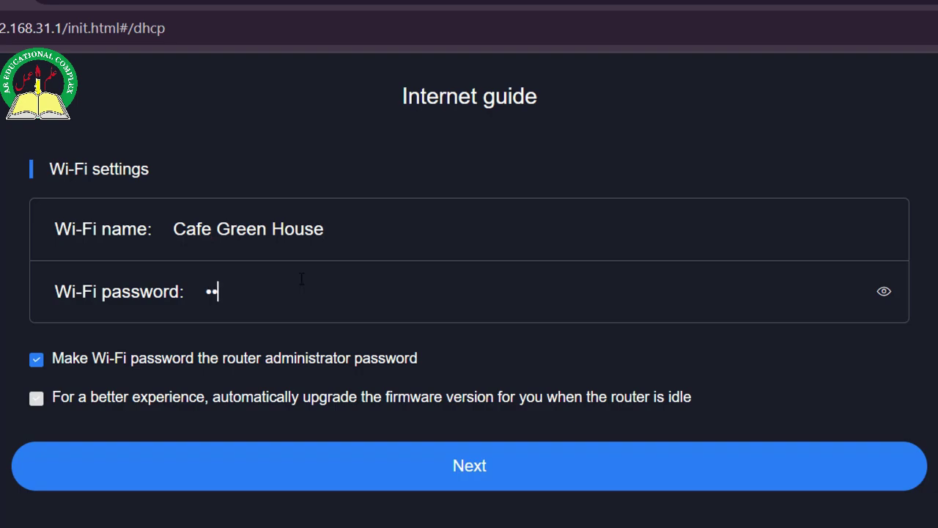
pyautogui.write('56789')
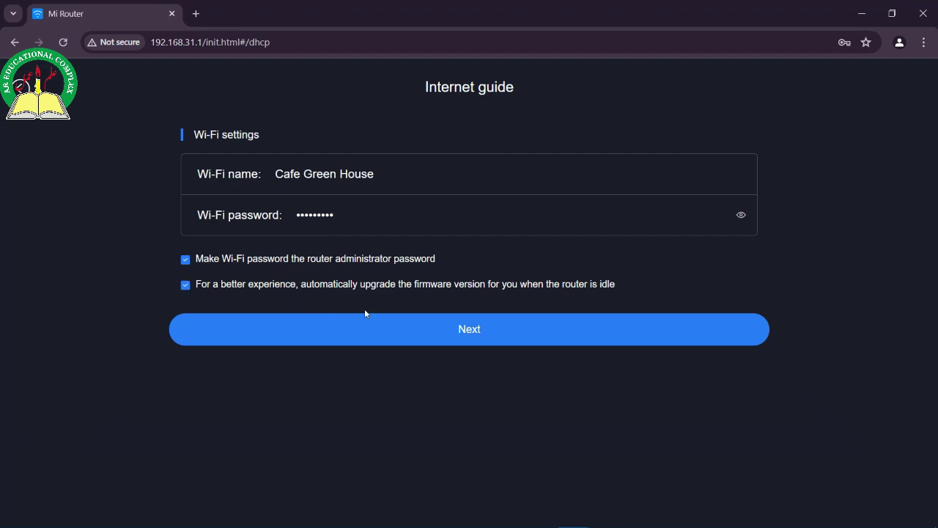
# Step: Submit the Wi-Fi settings, dismiss the save-password prompt, and join the Cafe Green House network
pyautogui.click(382, 327)
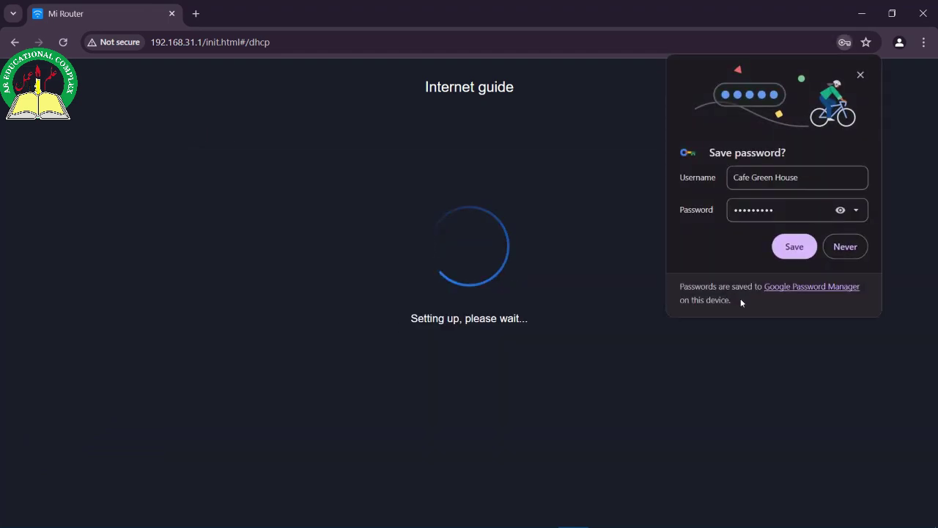
pyautogui.click(861, 74)
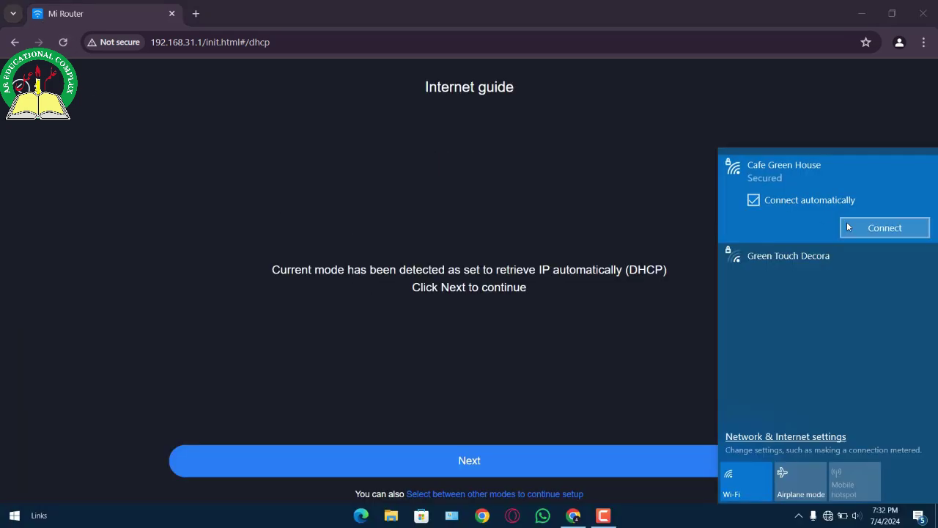
pyautogui.click(847, 224)
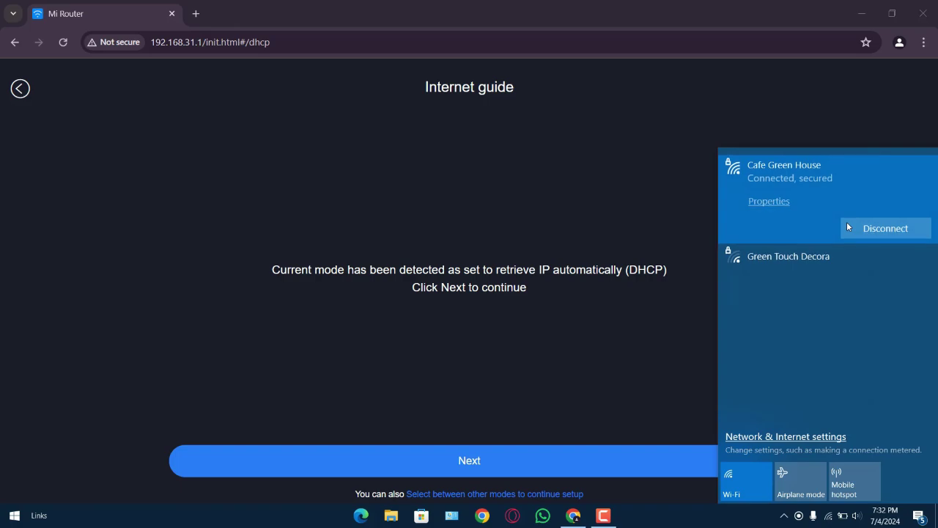
pyautogui.click(601, 169)
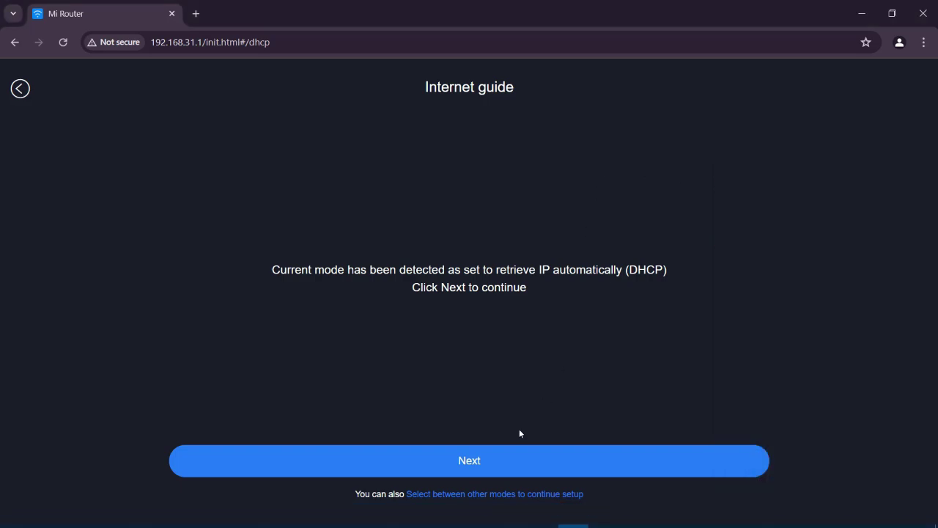
# Step: Replace the old Mi Router tab with a new tab opened at 192.168.31.1
pyautogui.click(195, 13)
pyautogui.click(172, 14)
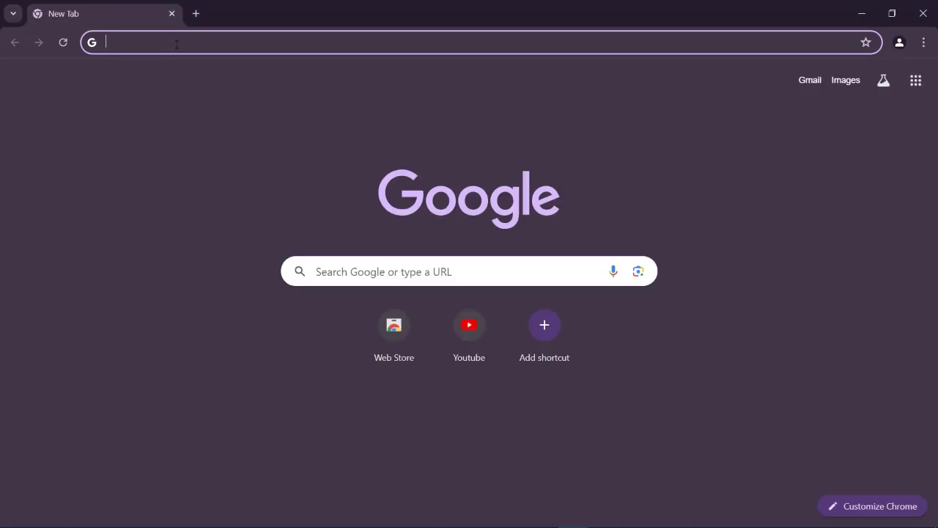
pyautogui.click(176, 44)
pyautogui.write('192')
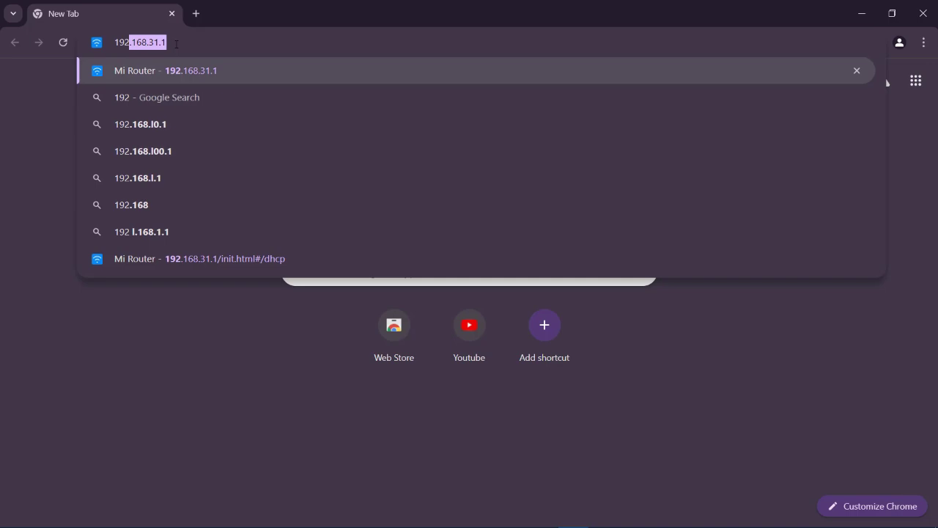
pyautogui.write('.168.31.1')
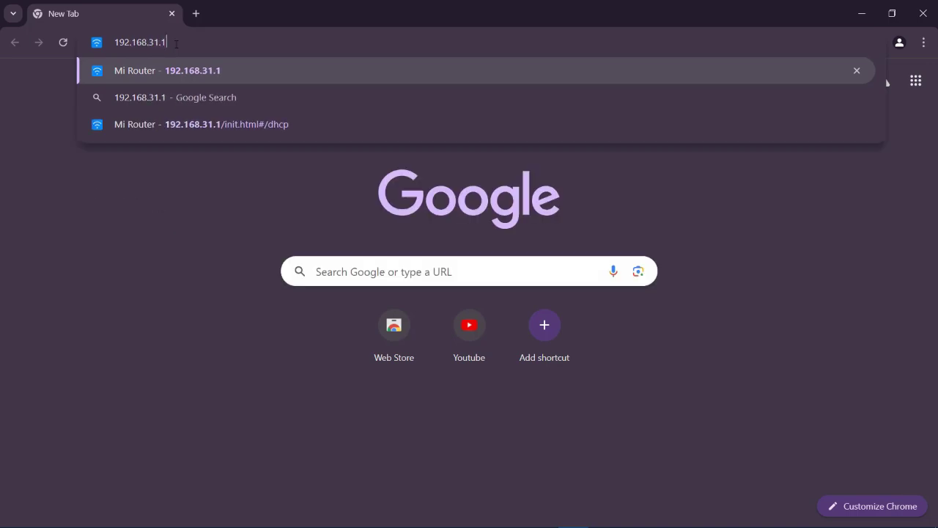
pyautogui.press('Return')
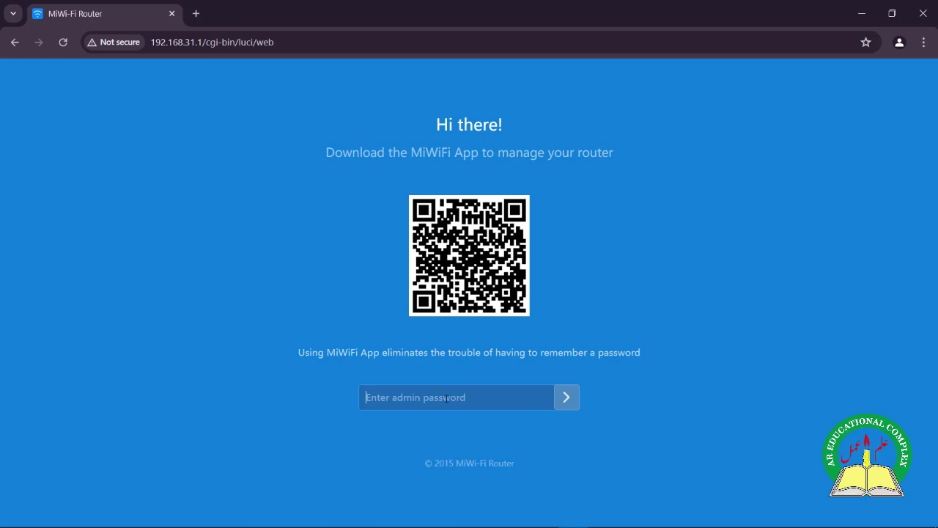
# Step: Log in with the admin password, dismiss the save-password prompt, and look over the status dashboard
pyautogui.click(447, 399)
pyautogui.write('•••••••••')
pyautogui.press('Return')
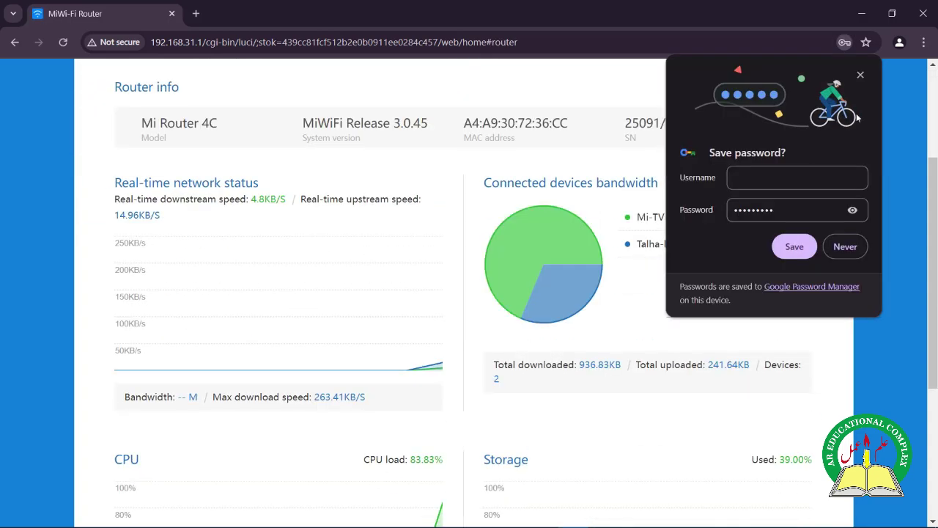
pyautogui.click(861, 75)
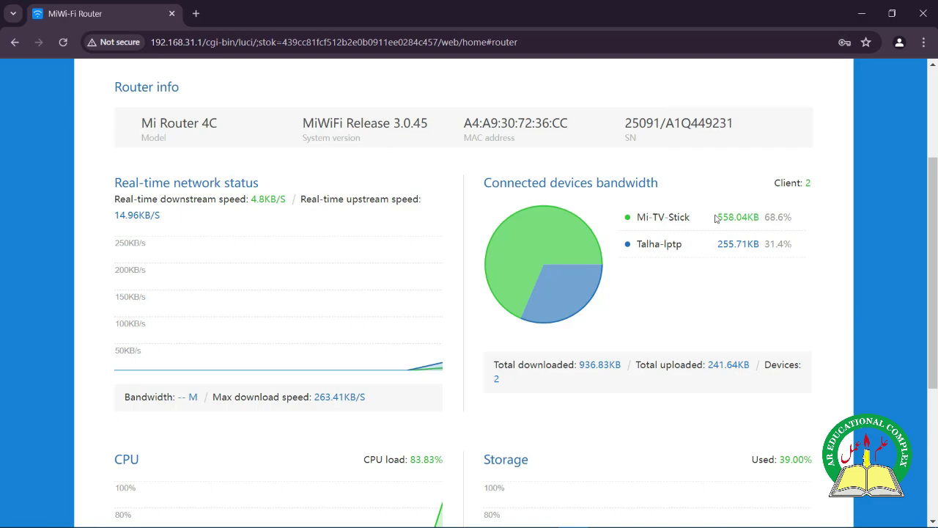
pyautogui.scroll(-2, 677, 276)
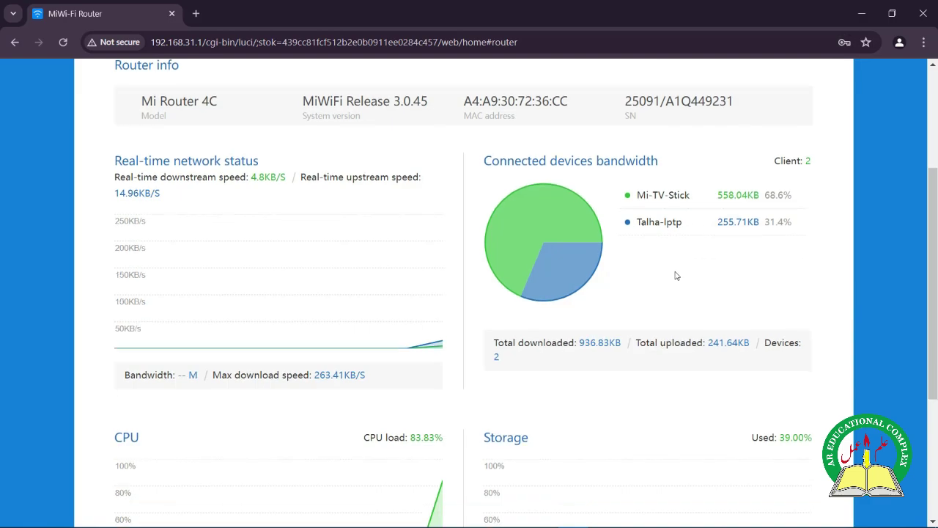
pyautogui.scroll(5, 677, 276)
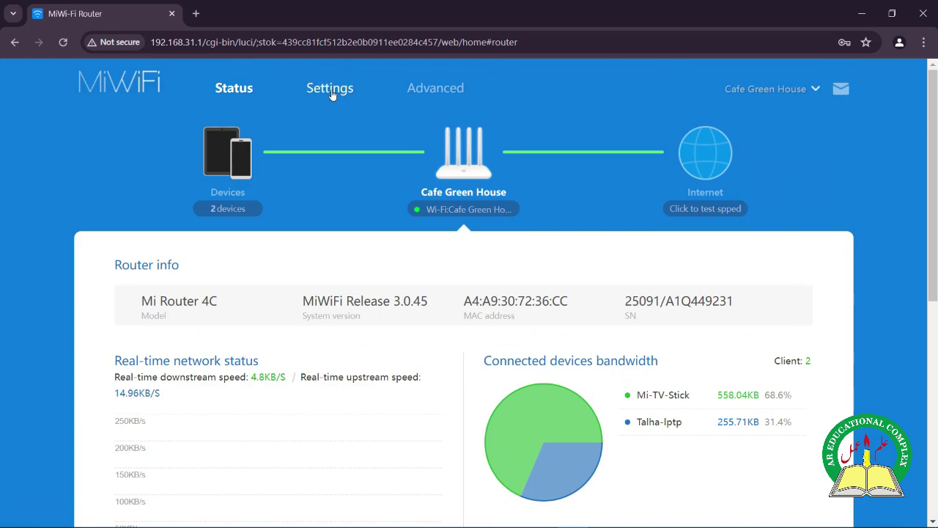
pyautogui.click(332, 94)
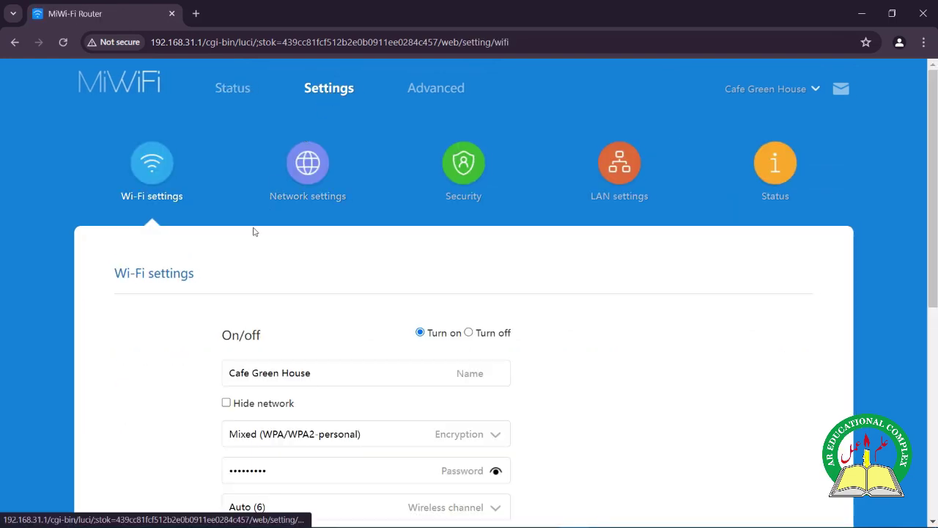
pyautogui.scroll(-1, 255, 231)
pyautogui.scroll(-2, 254, 232)
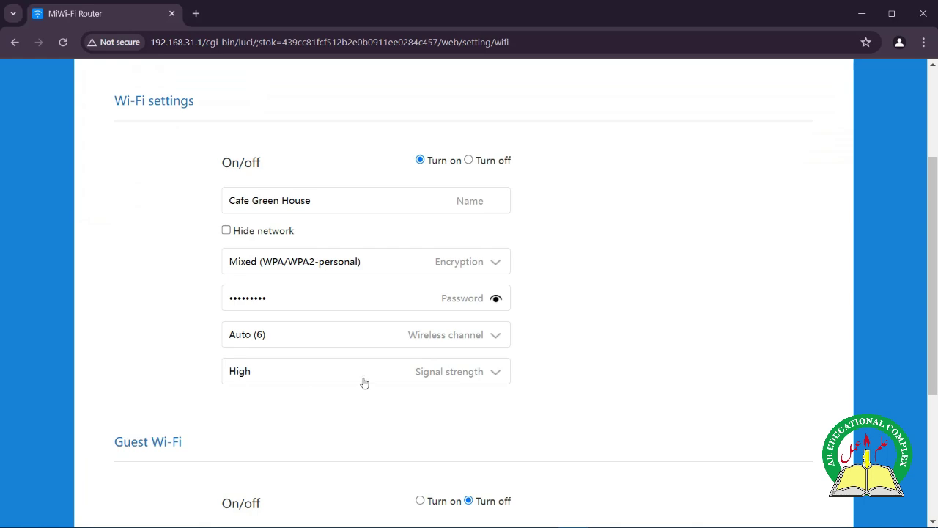
pyautogui.click(490, 376)
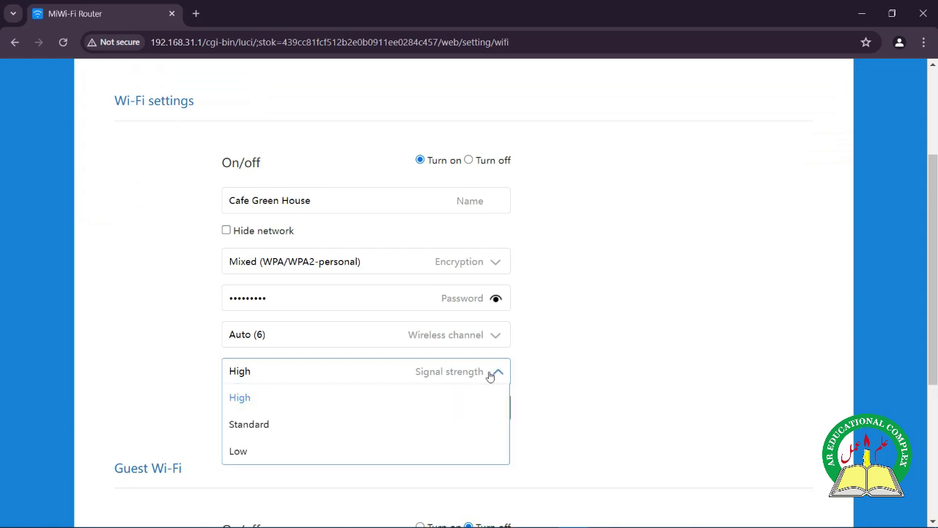
pyautogui.click(530, 372)
pyautogui.click(504, 339)
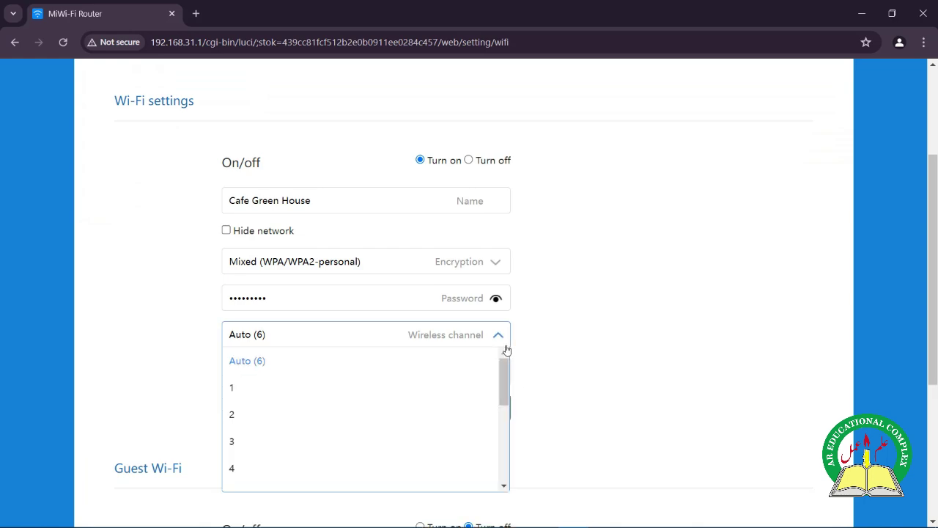
pyautogui.moveTo(504, 392); pyautogui.dragTo(508, 462)
pyautogui.click(588, 373)
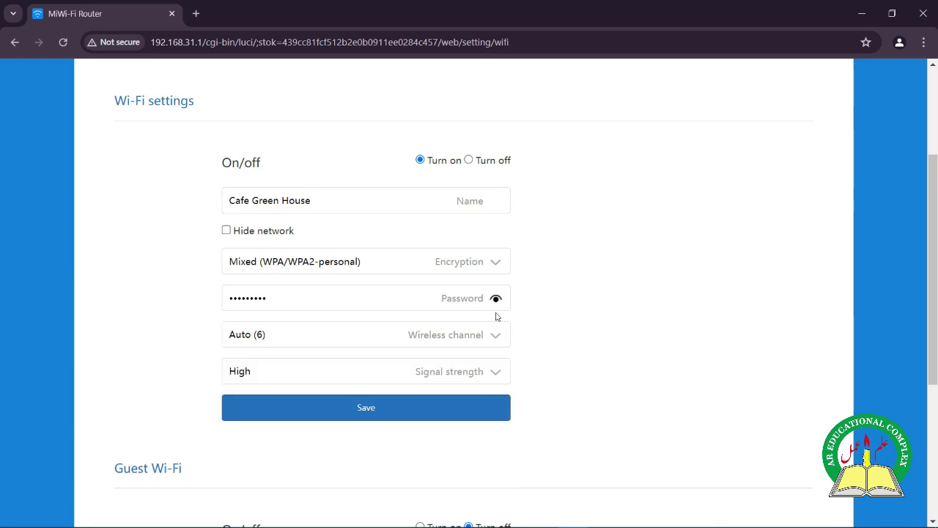
pyautogui.click(496, 270)
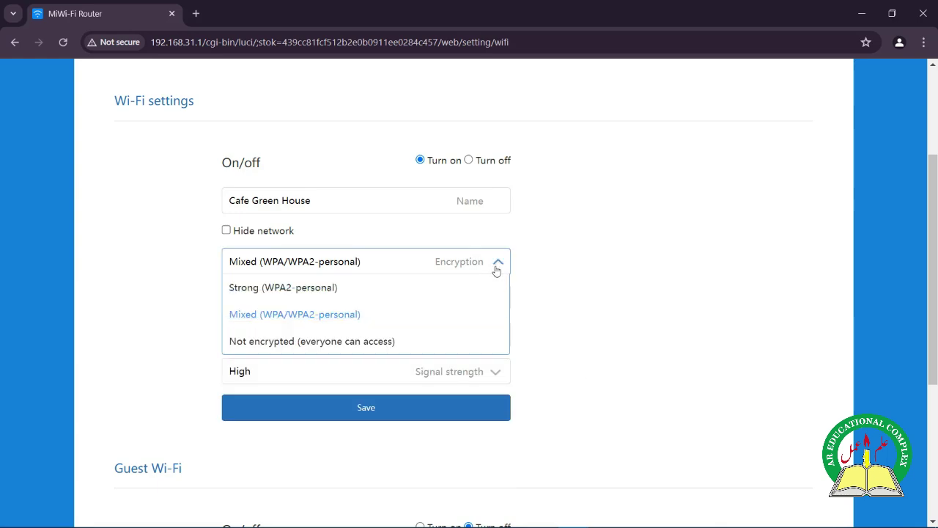
pyautogui.click(494, 270)
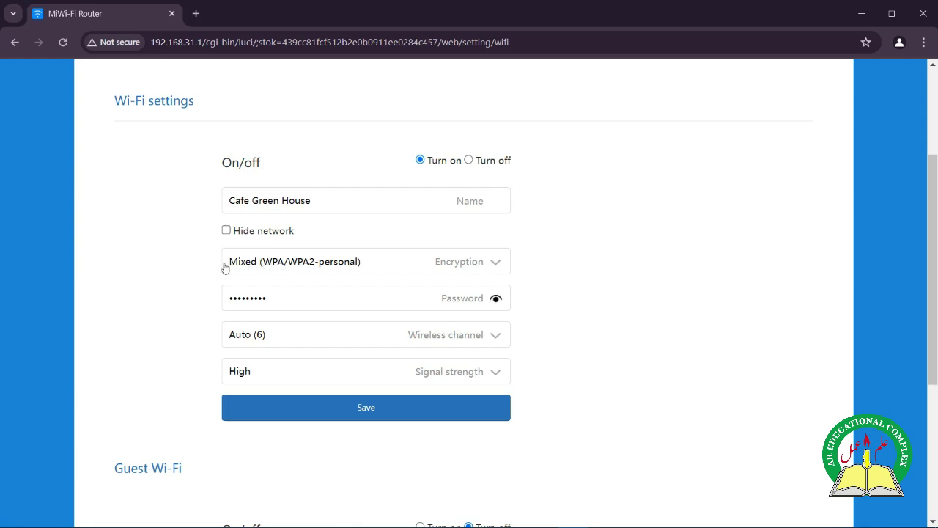
pyautogui.scroll(-4, 210, 276)
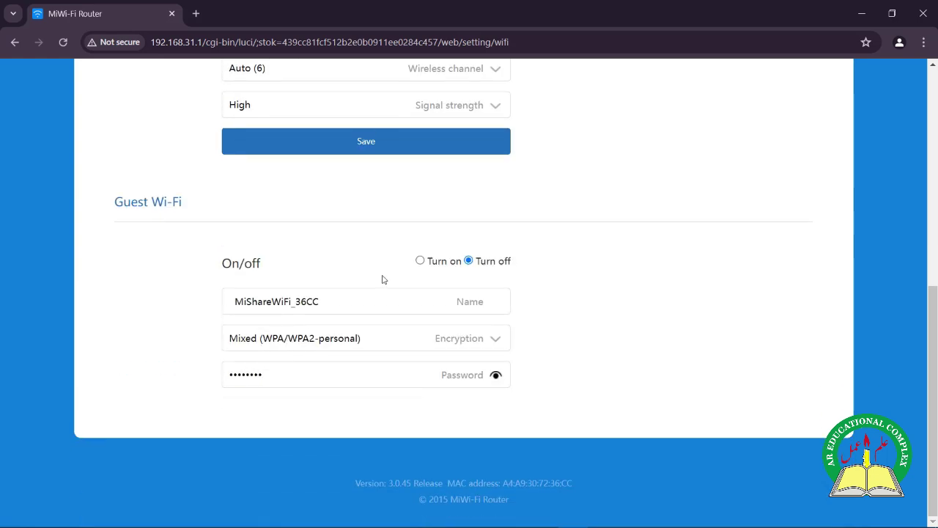
pyautogui.scroll(6, 382, 280)
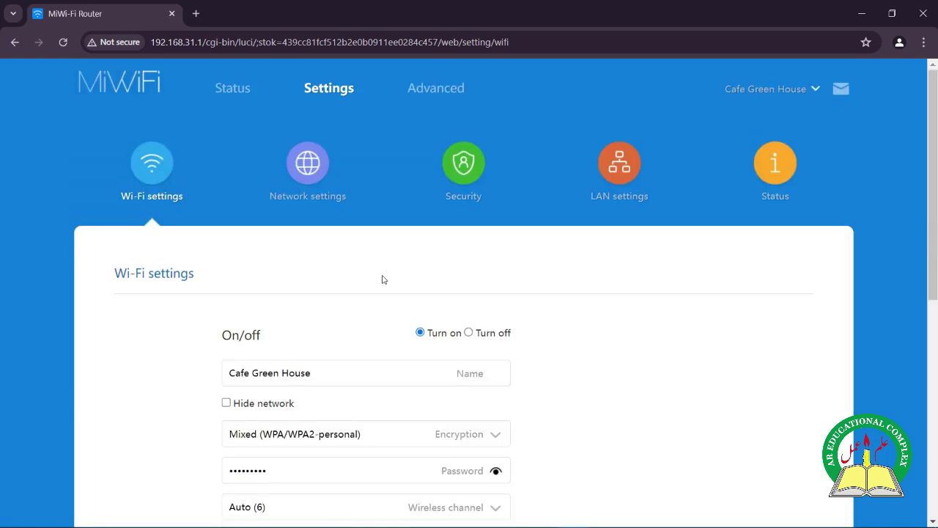
# Step: Review the internet connection settings on the Network settings page
pyautogui.click(312, 183)
pyautogui.scroll(-2, 214, 288)
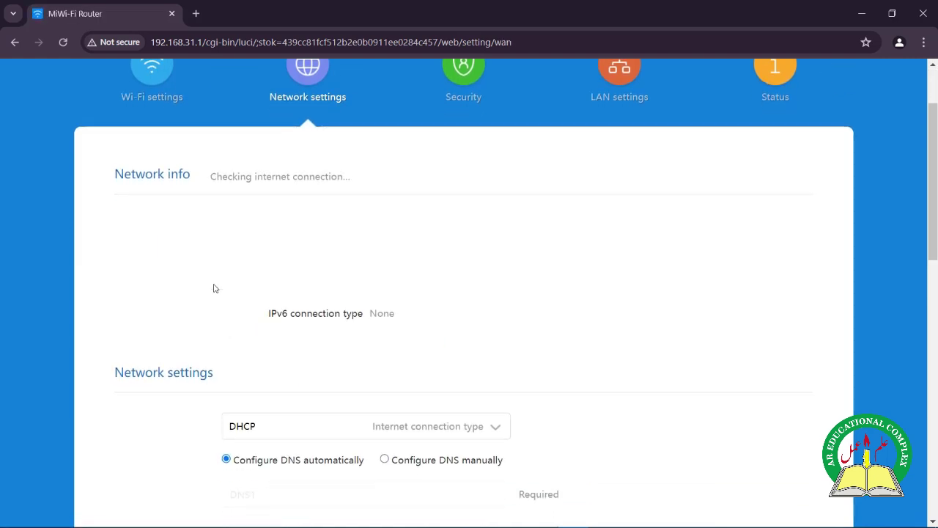
pyautogui.scroll(-1, 148, 314)
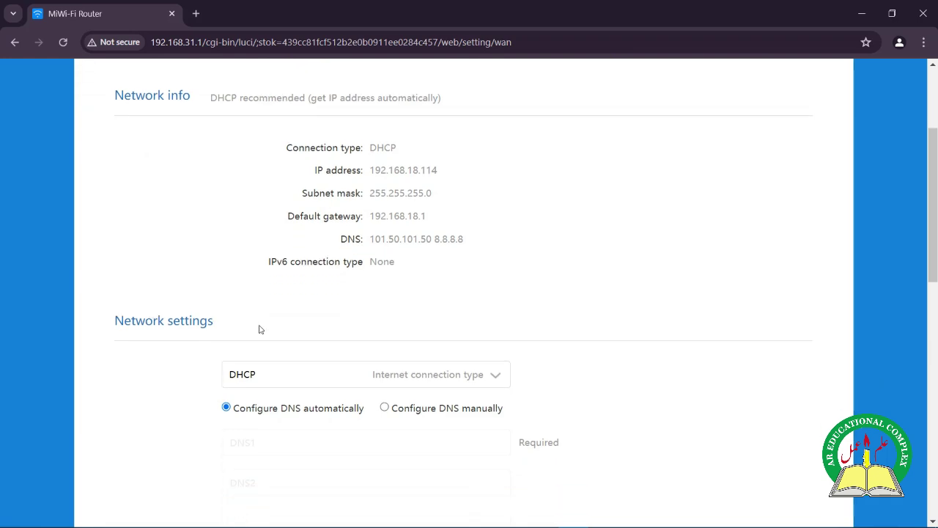
pyautogui.scroll(2, 258, 329)
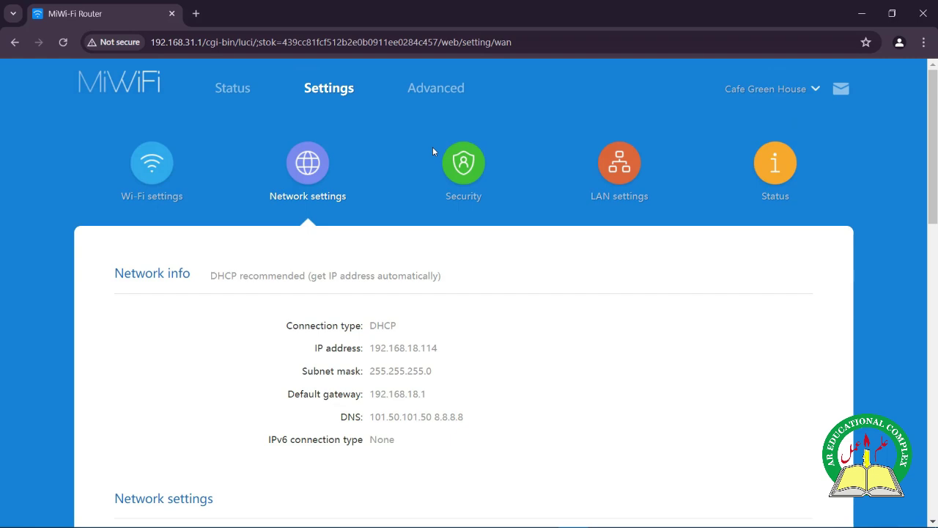
# Step: Review the LAN and DHCP settings, then bring up the router Status page
pyautogui.click(610, 167)
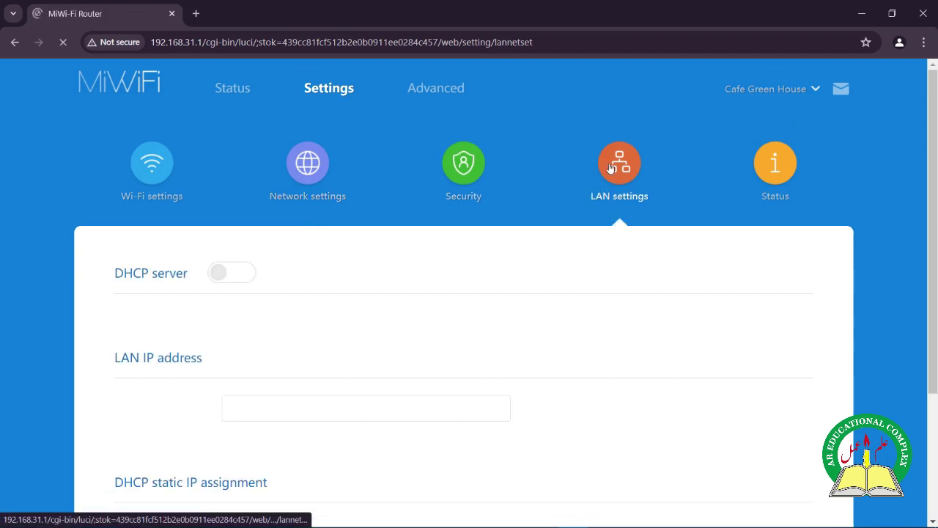
pyautogui.scroll(-2, 557, 285)
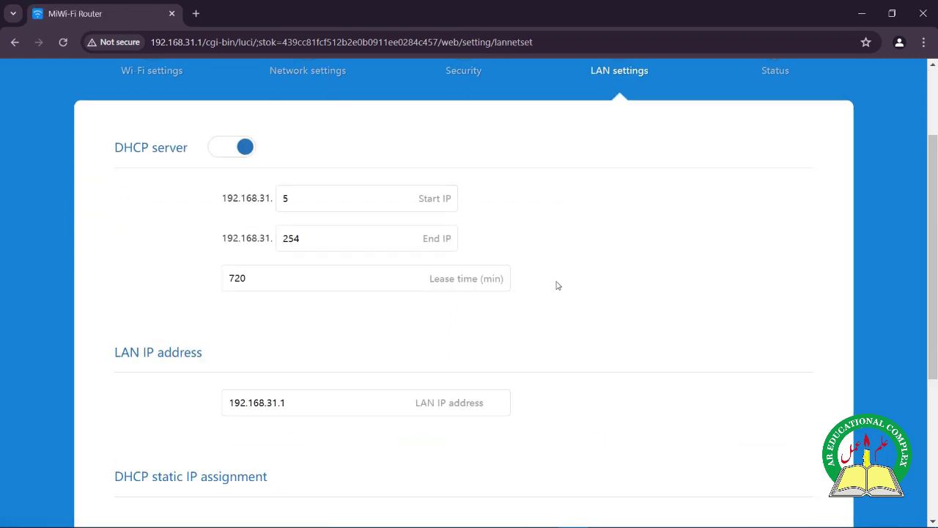
pyautogui.scroll(-3, 557, 286)
pyautogui.scroll(3, 558, 285)
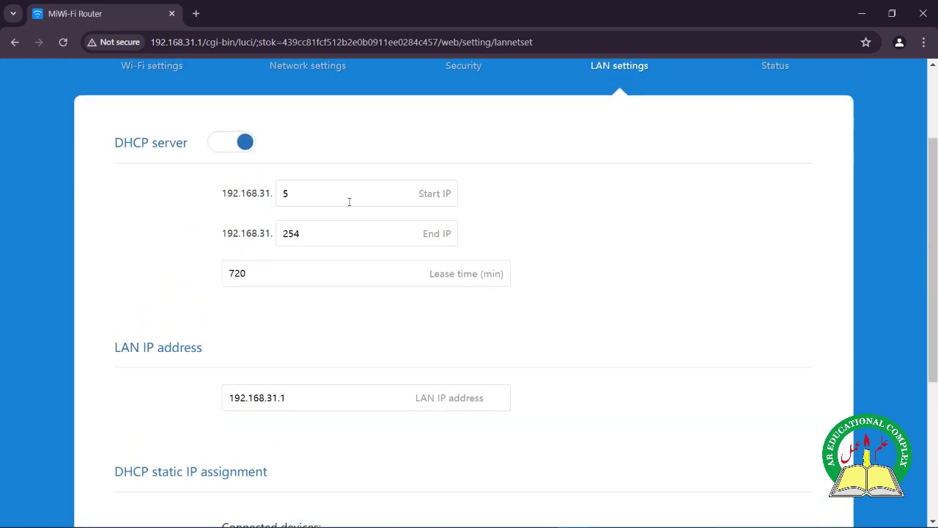
pyautogui.scroll(-4, 646, 259)
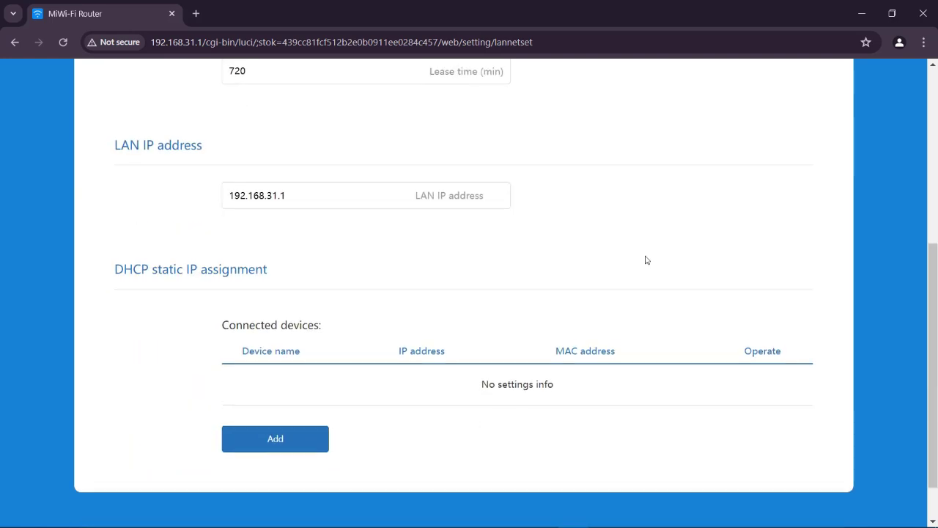
pyautogui.scroll(5, 646, 259)
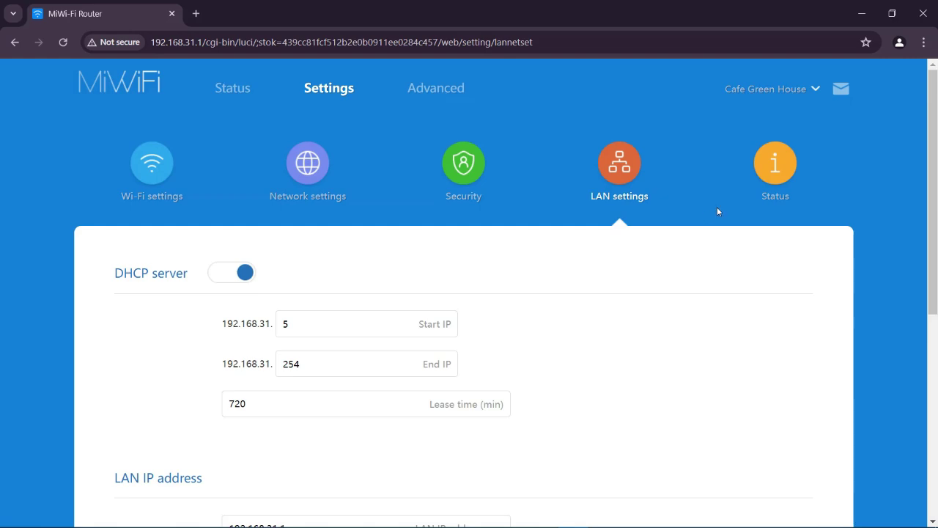
pyautogui.click(775, 173)
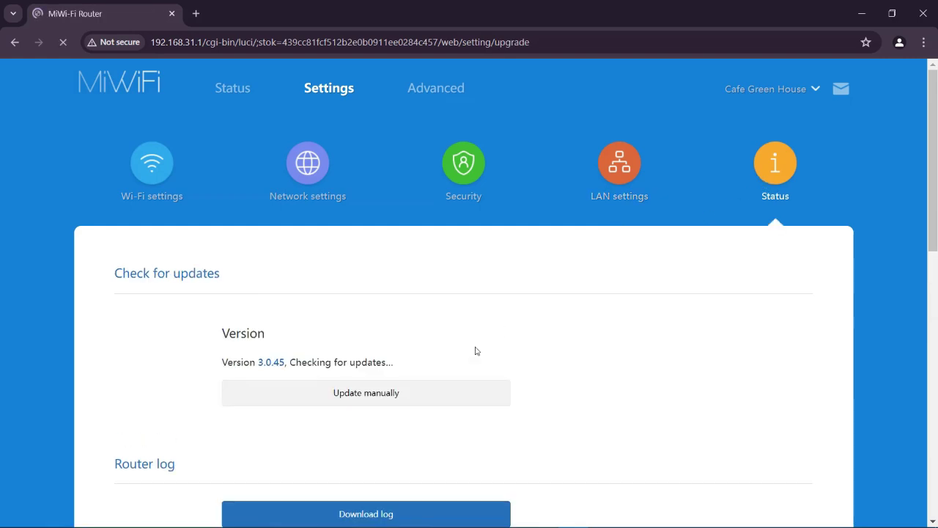
# Step: Confirm firmware 3.0.45 reports up to date, then switch to the Advanced section
pyautogui.scroll(-2, 475, 351)
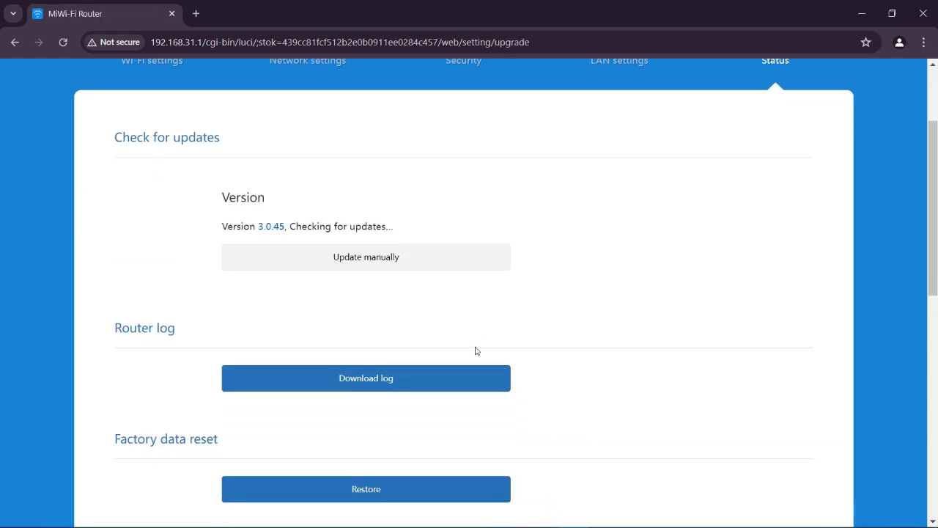
pyautogui.scroll(-2, 475, 351)
pyautogui.scroll(1, 475, 351)
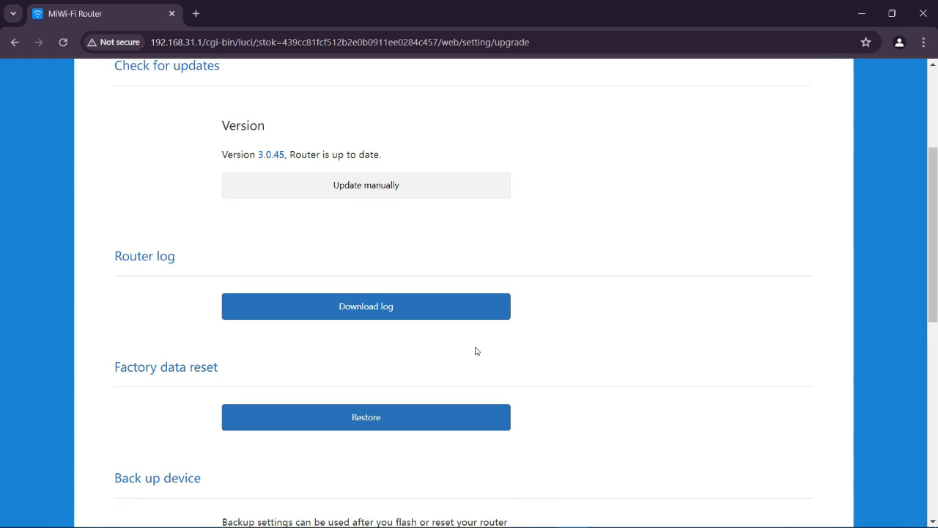
pyautogui.scroll(-3, 475, 351)
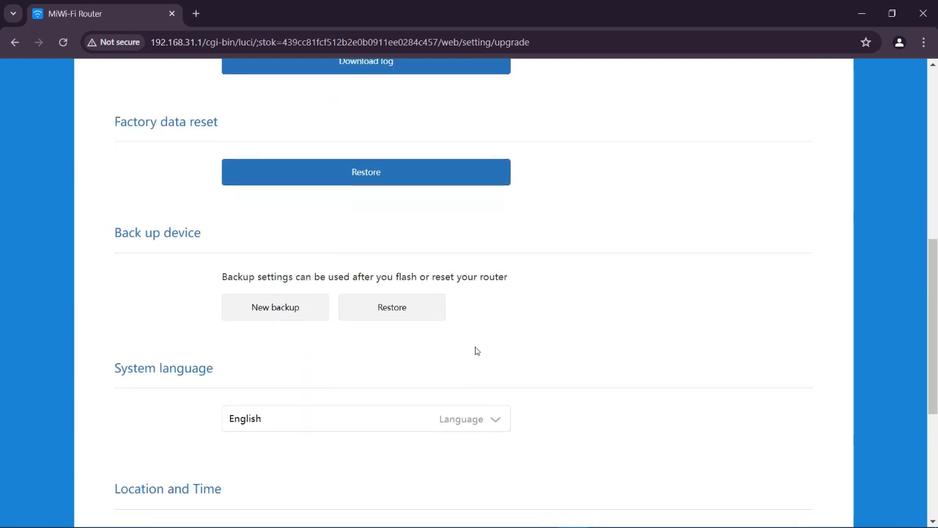
pyautogui.scroll(6, 476, 351)
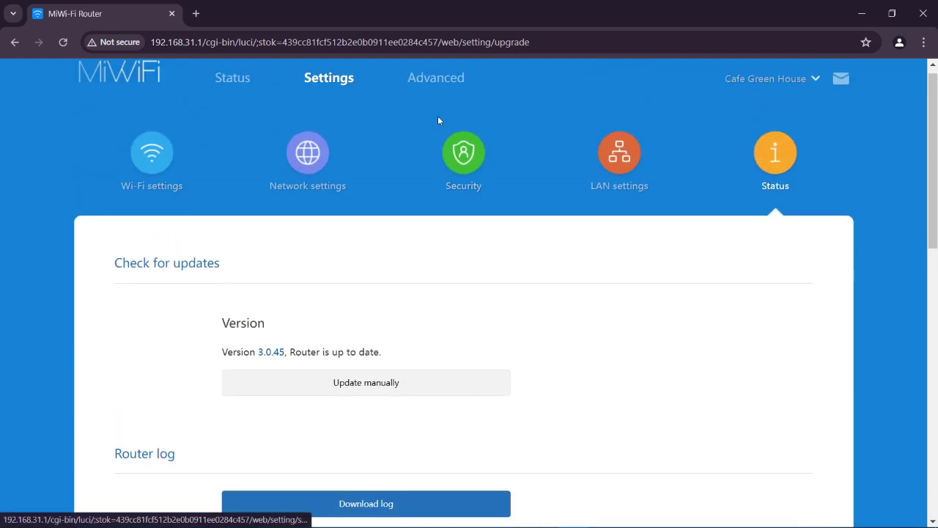
pyautogui.click(436, 86)
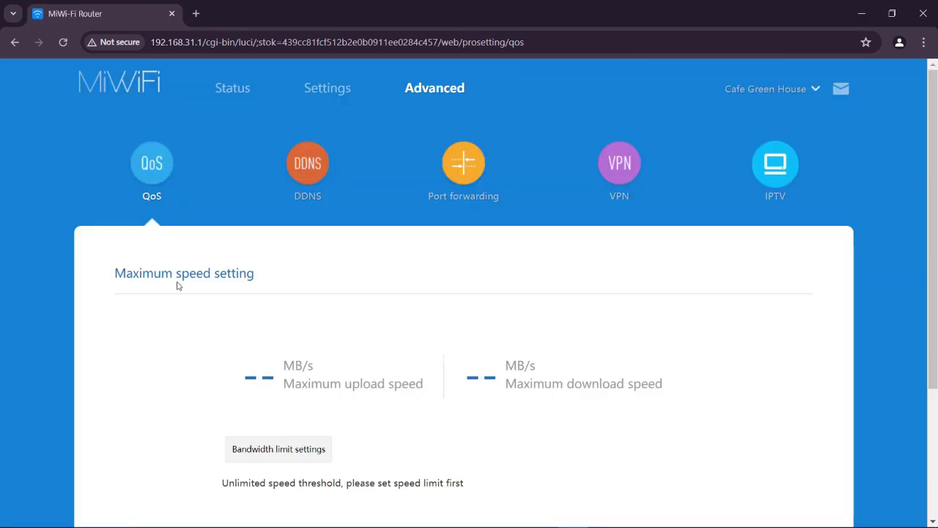
# Step: Set manual QoS bandwidth limits of 150 Mbps for both upload and download and apply them
pyautogui.scroll(-3, 217, 327)
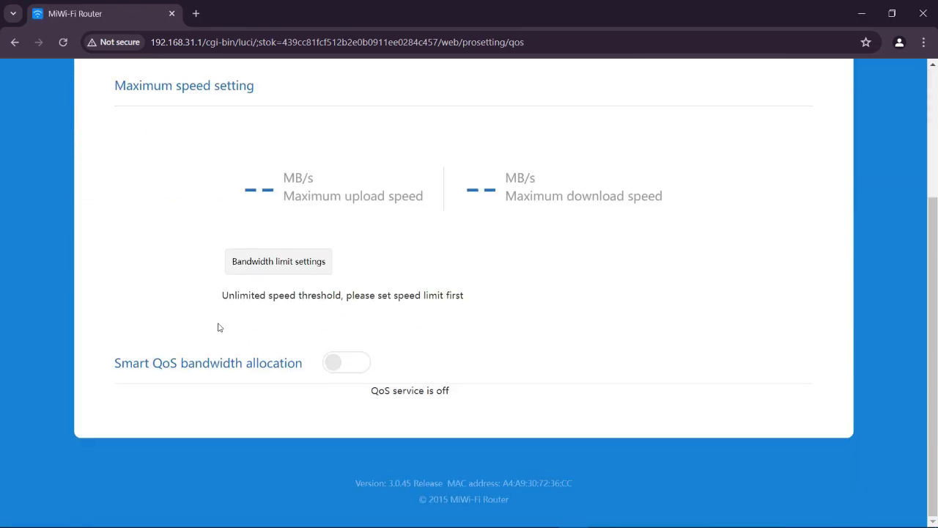
pyautogui.click(244, 264)
pyautogui.click(375, 248)
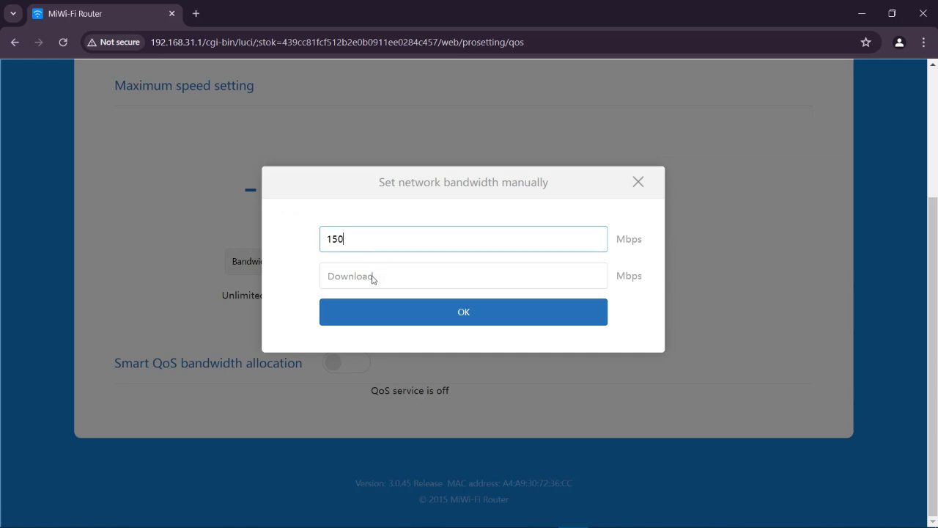
pyautogui.click(373, 277)
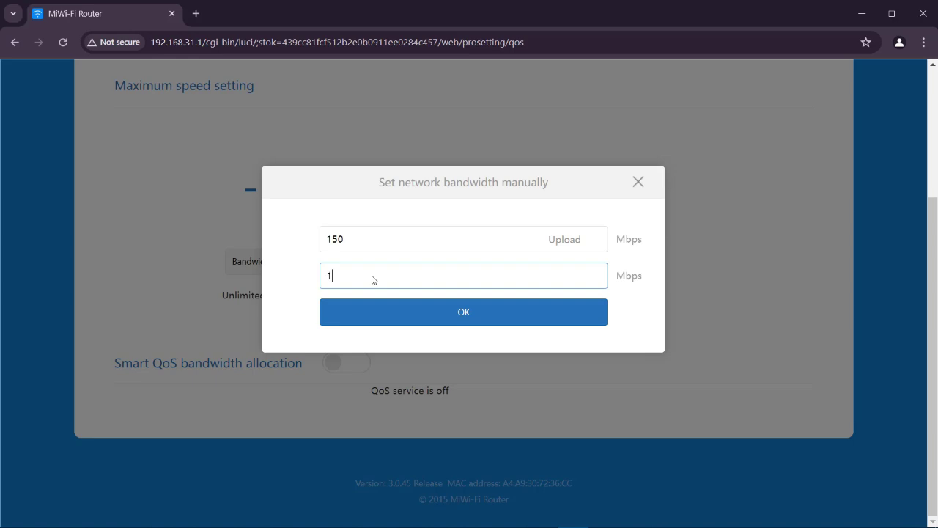
pyautogui.click(382, 321)
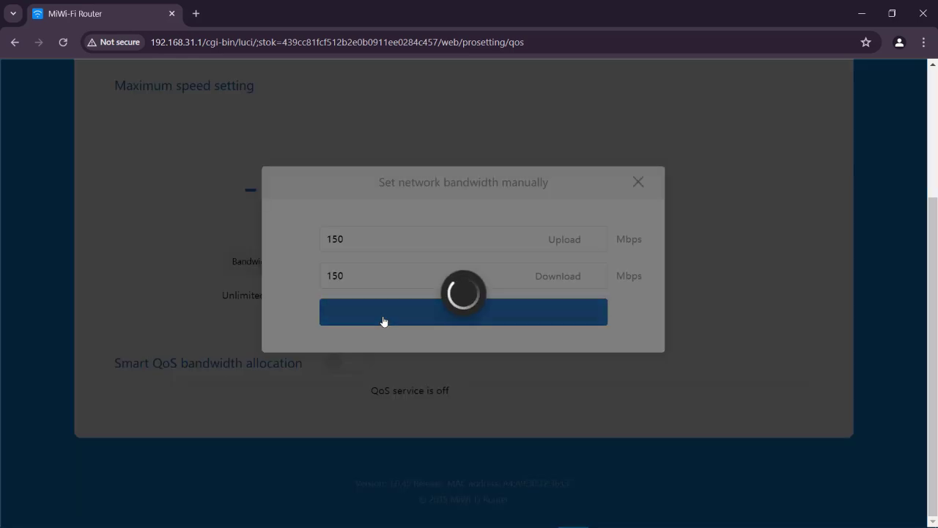